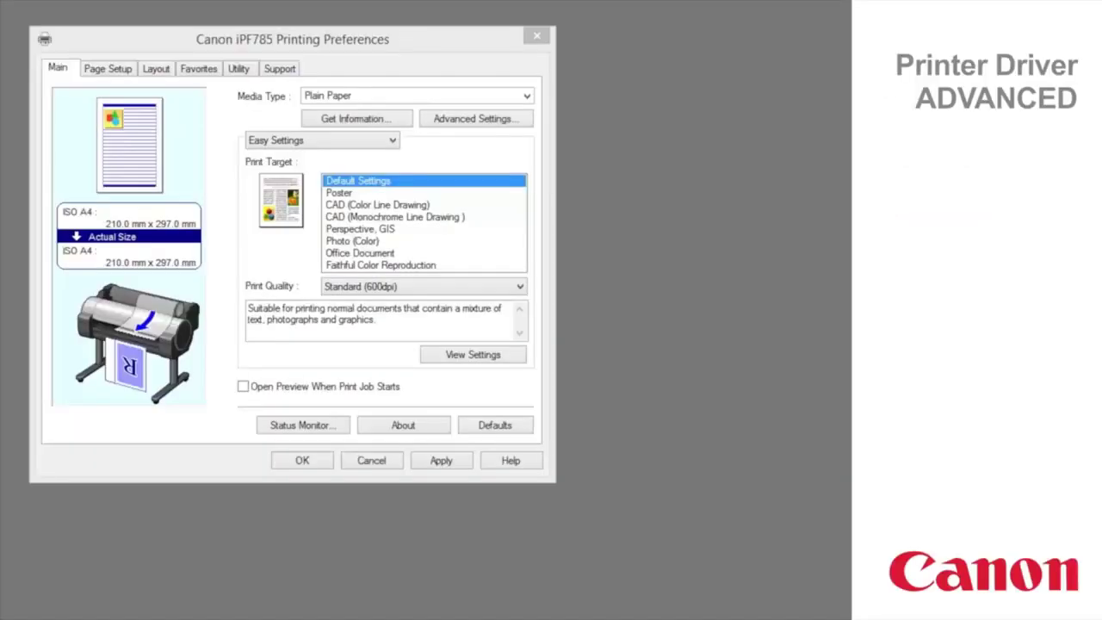
Step: Switch the Main page from Easy Settings to Advanced Settings
left_click(480, 129)
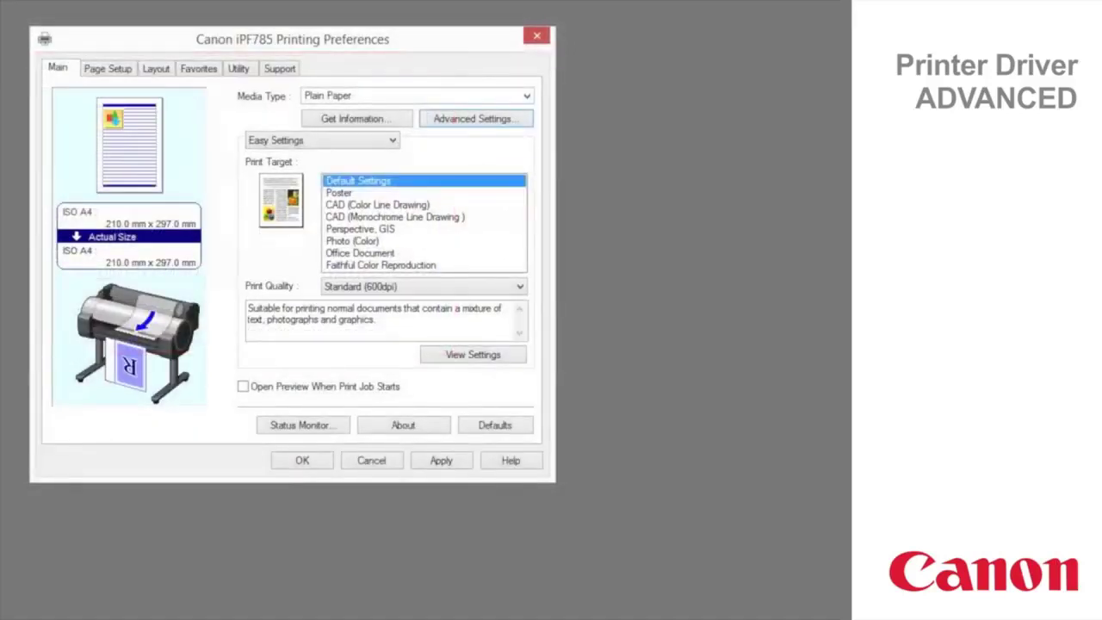
left_click(376, 142)
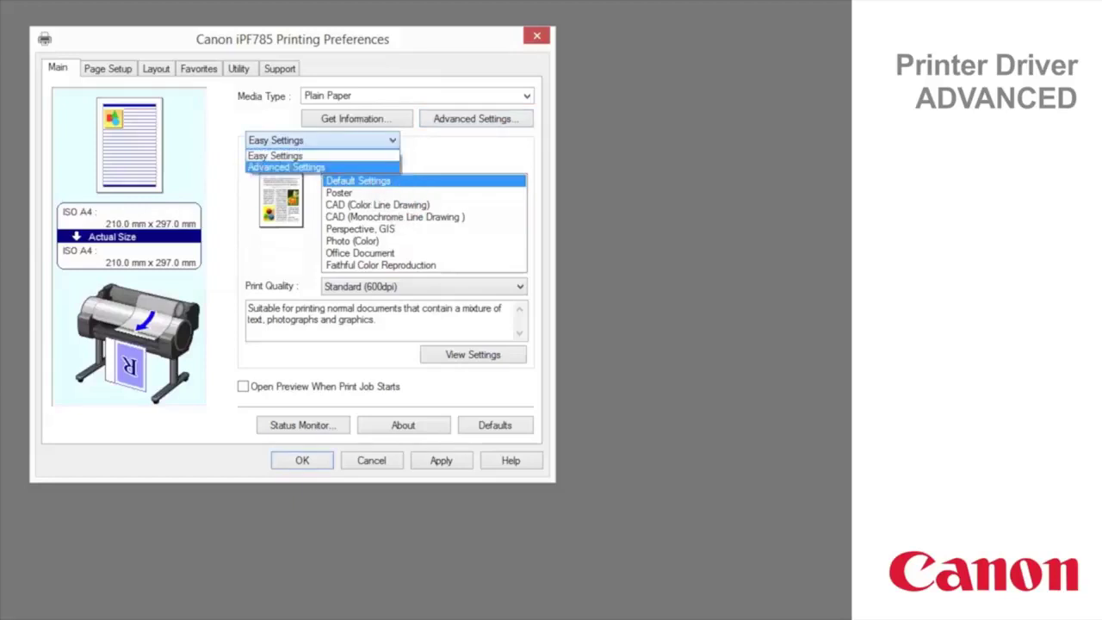
left_click(286, 167)
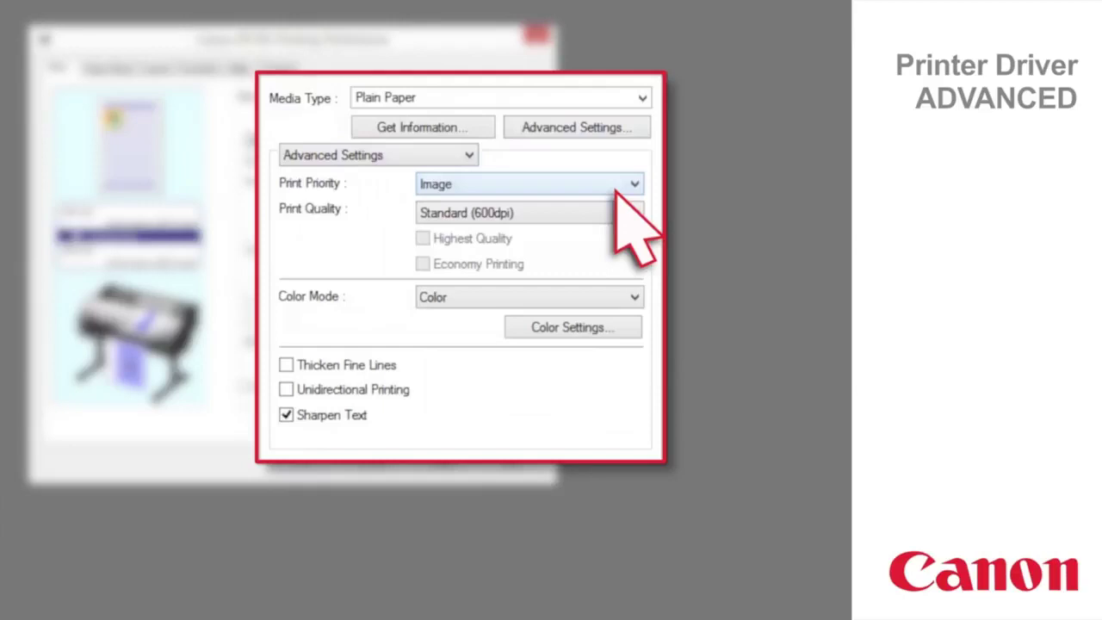
Step: Browse the Print Priority options: Line Drawing/Text, Image and Office Document
left_click(614, 191)
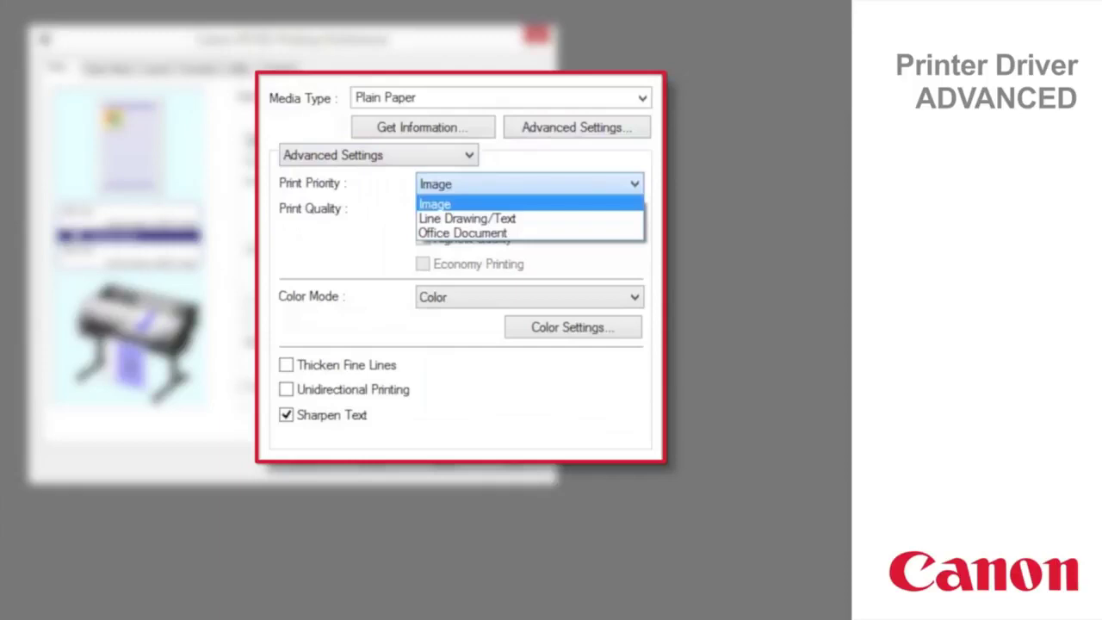
key("Down")
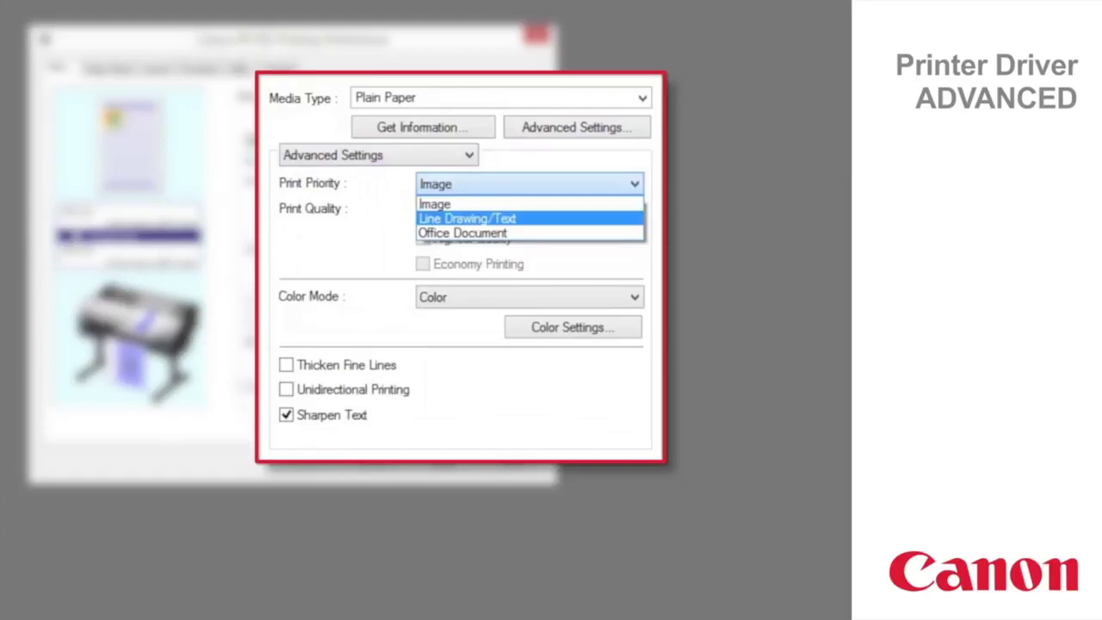
key("Up")
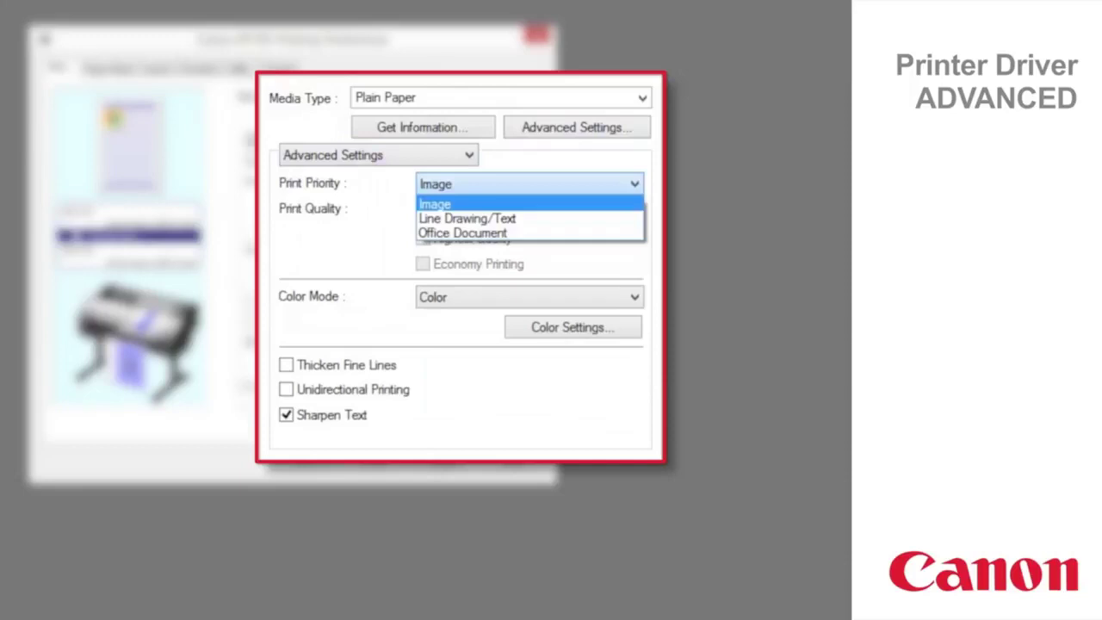
key("Down")
key("Down")
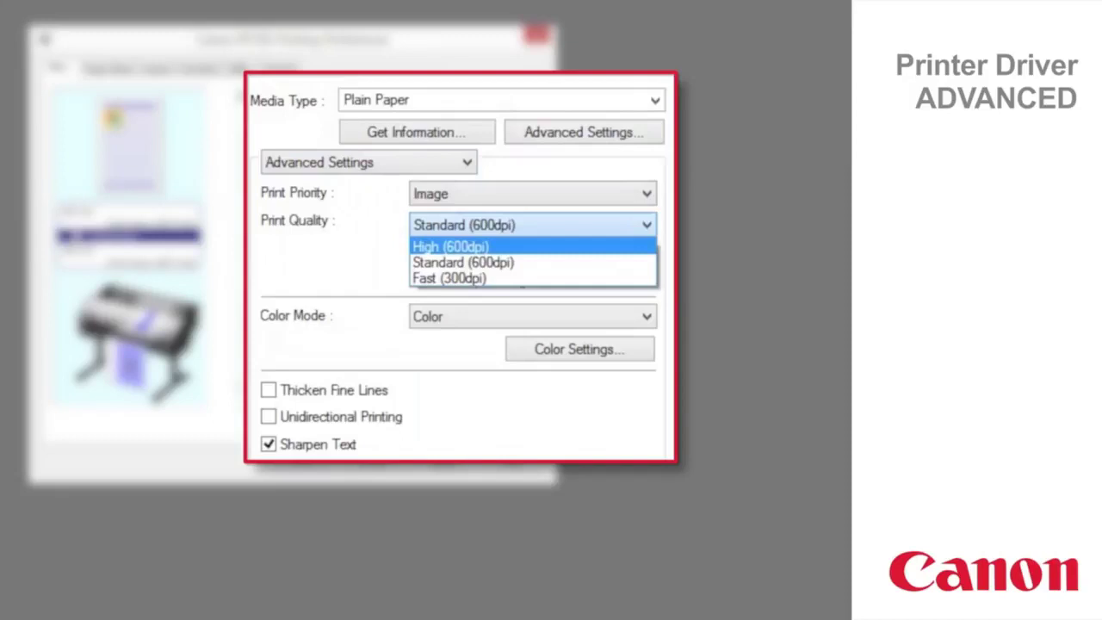
key("Down")
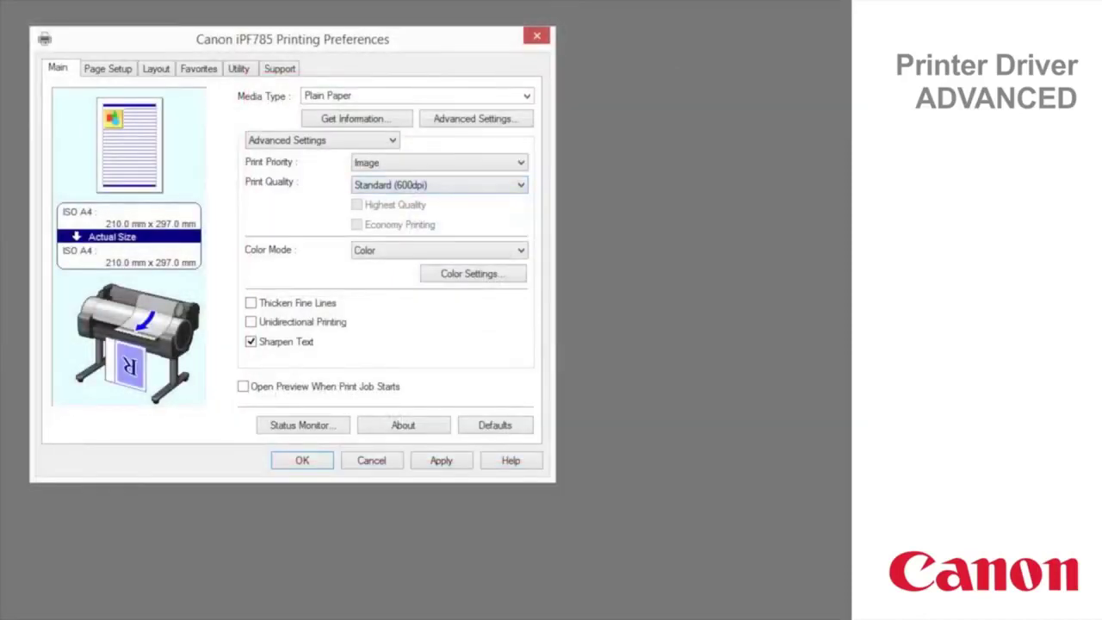
Step: Check the Color Mode choices and keep it set to Color
left_click(515, 254)
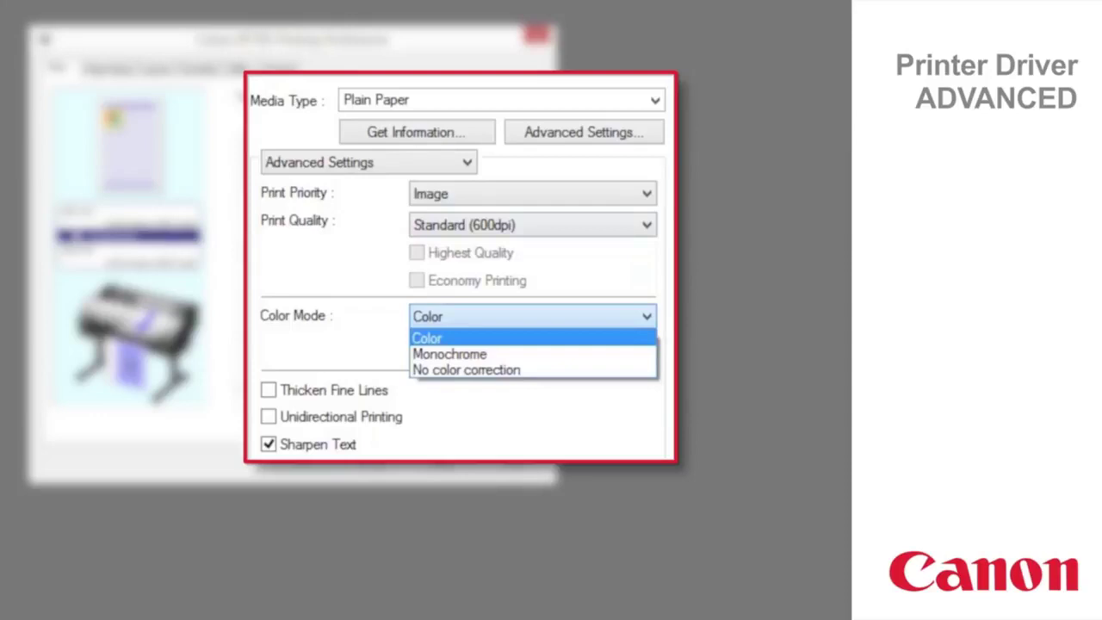
key("Return")
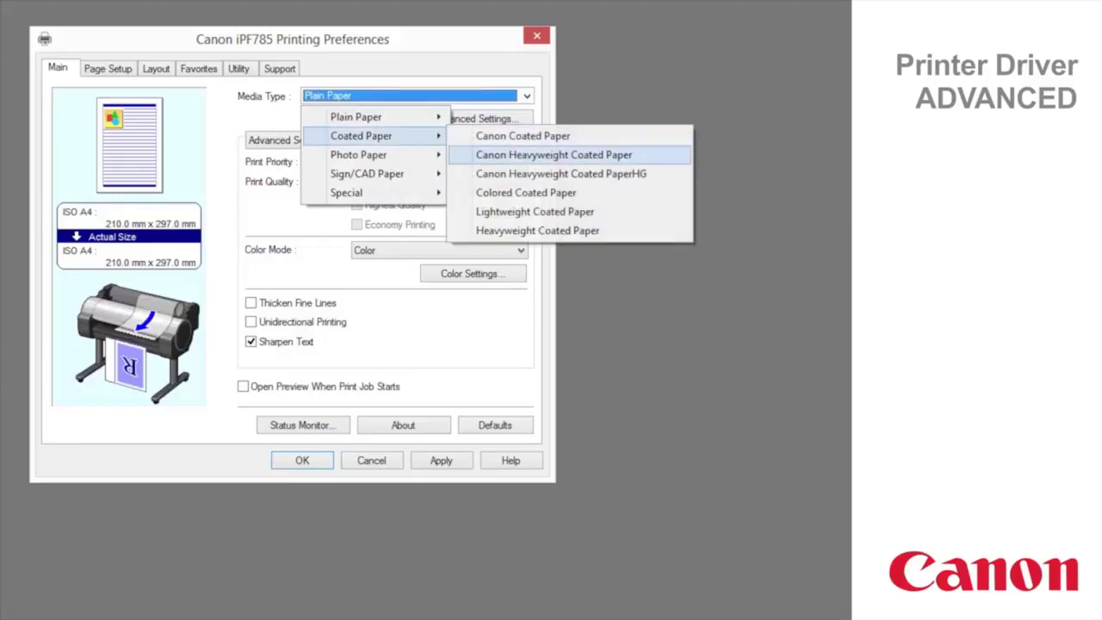
Step: Use Canon Heavyweight Coated Paper media with Highest Quality and Thicken Fine Lines on
key("Return")
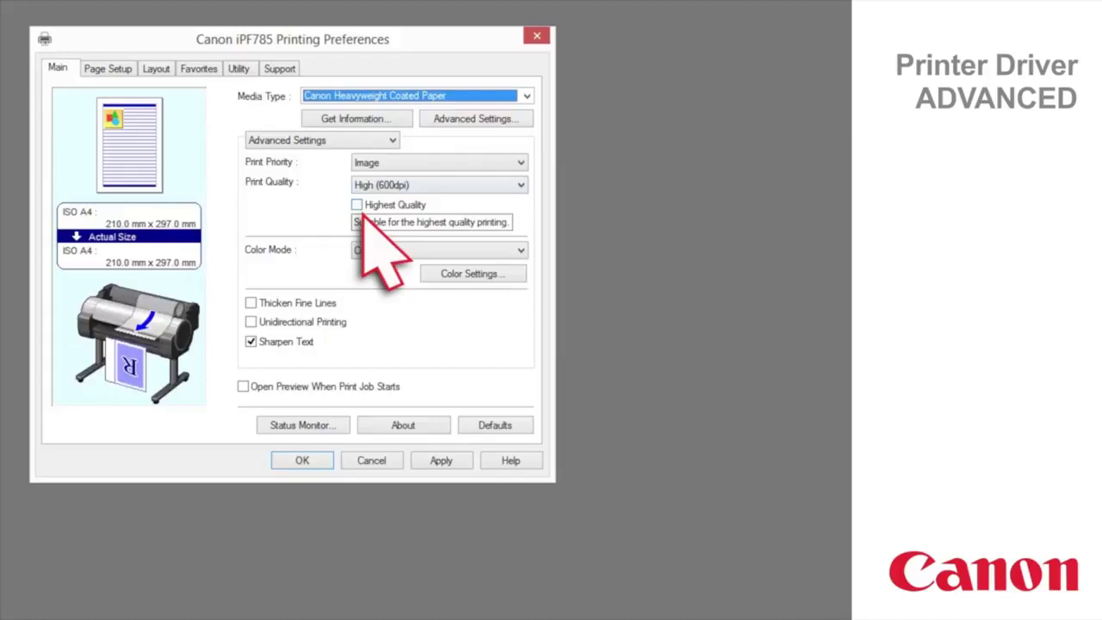
left_click(358, 206)
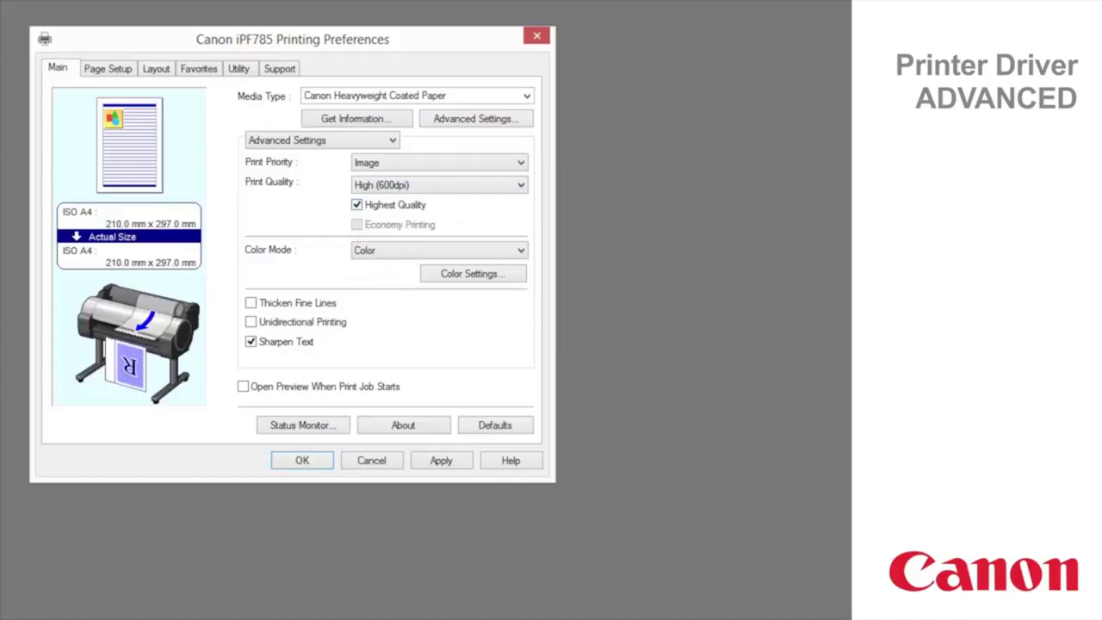
mouse_move(293, 303)
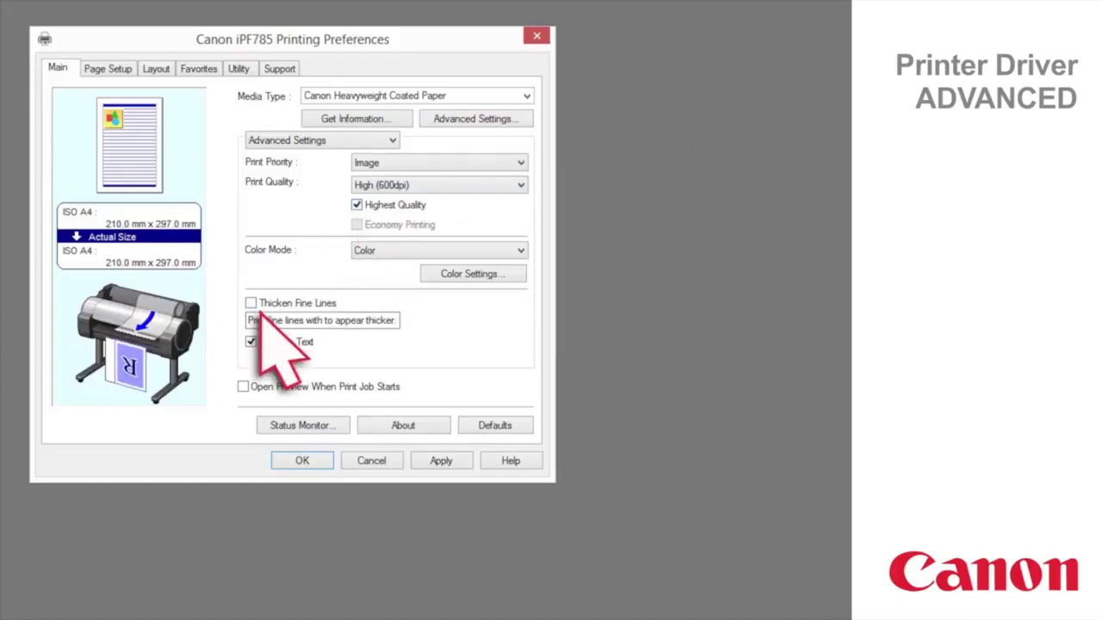
left_click(252, 304)
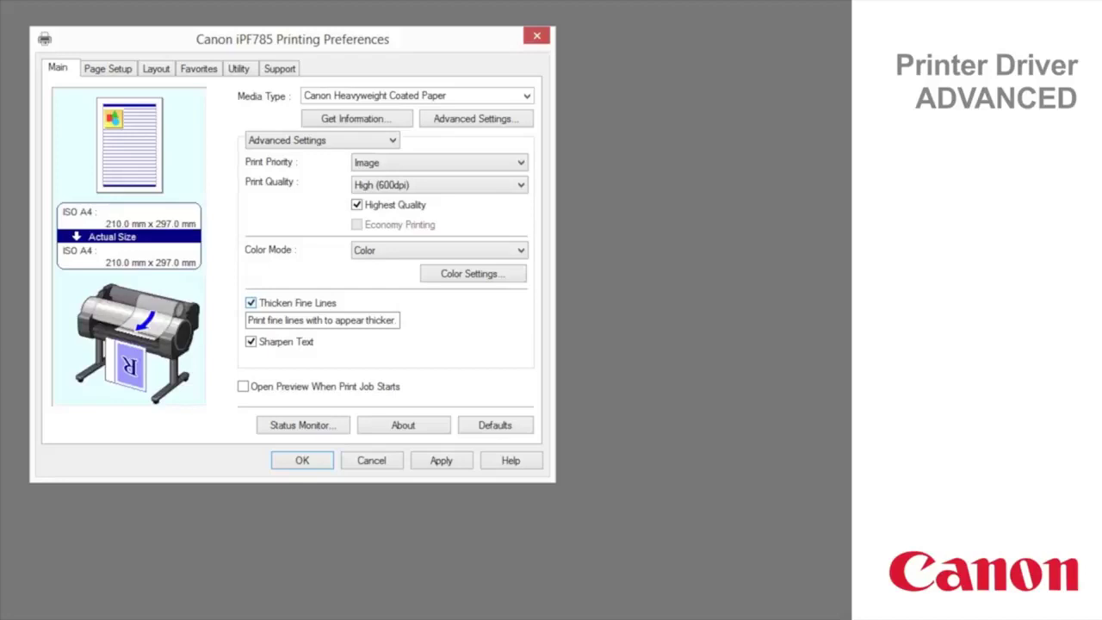
Step: On Page Setup, choose a custom 210 × 297 mm paper size and fit it to the roll paper width
left_click(125, 73)
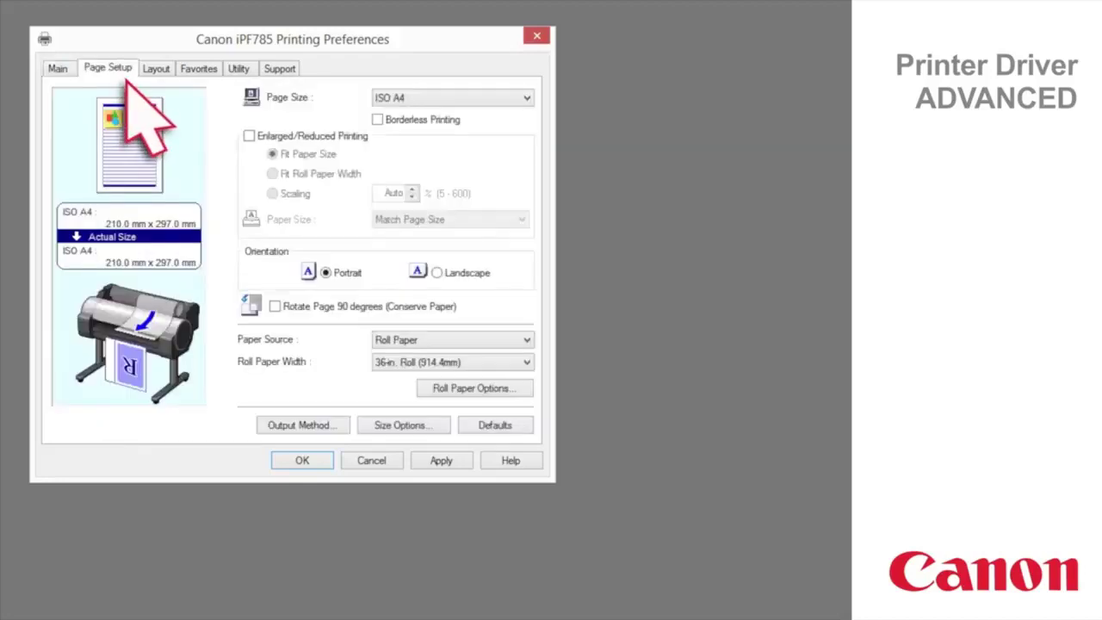
key("alt+Down")
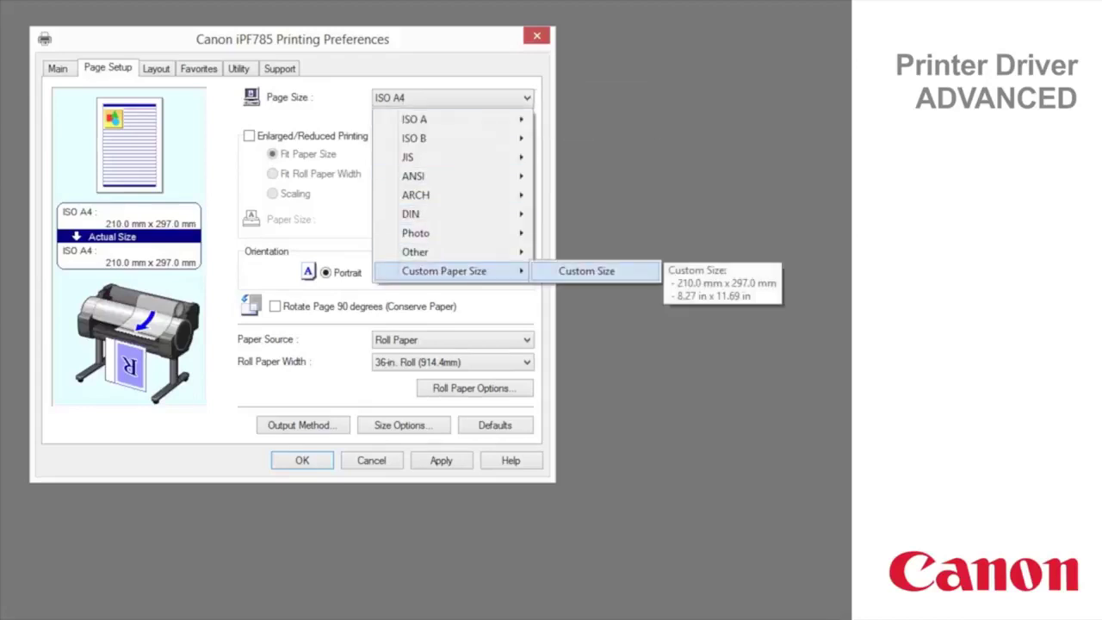
key("Return")
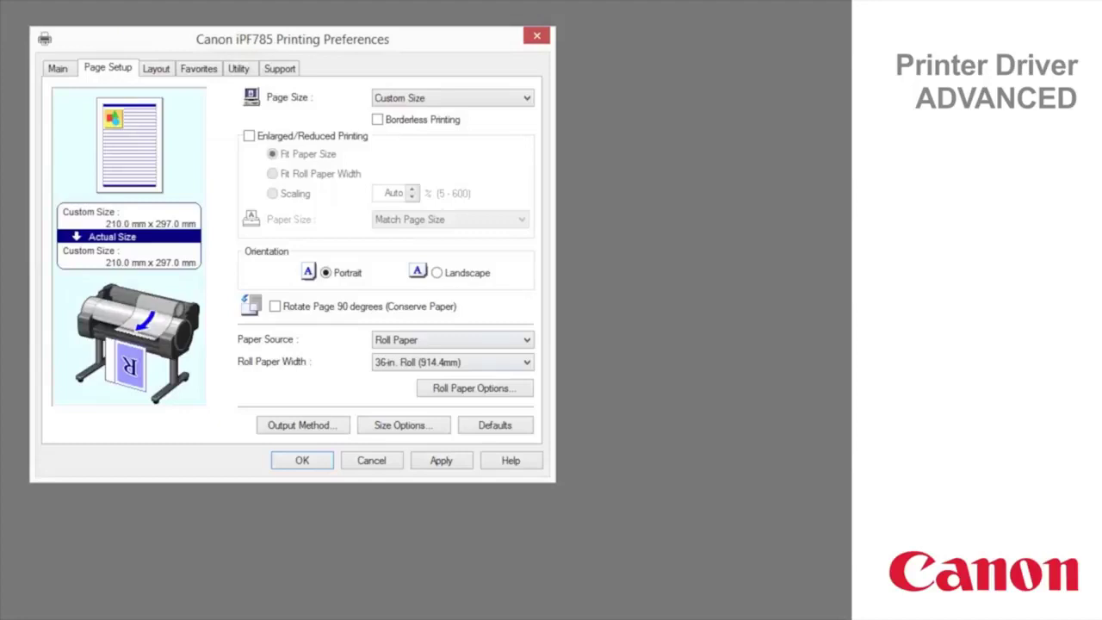
left_click(435, 430)
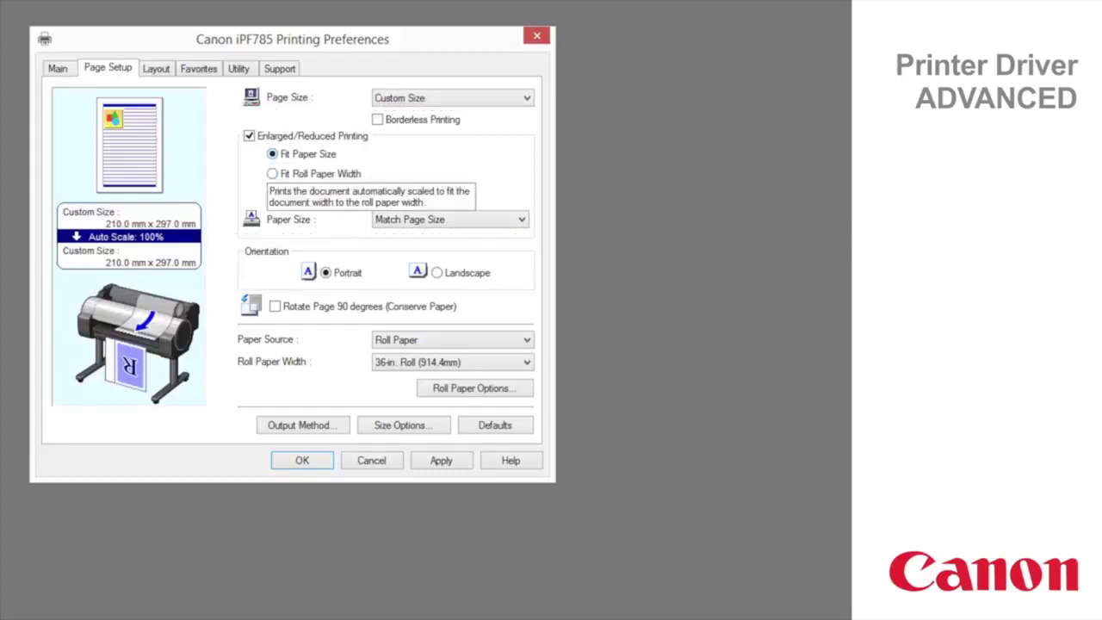
left_click(272, 173)
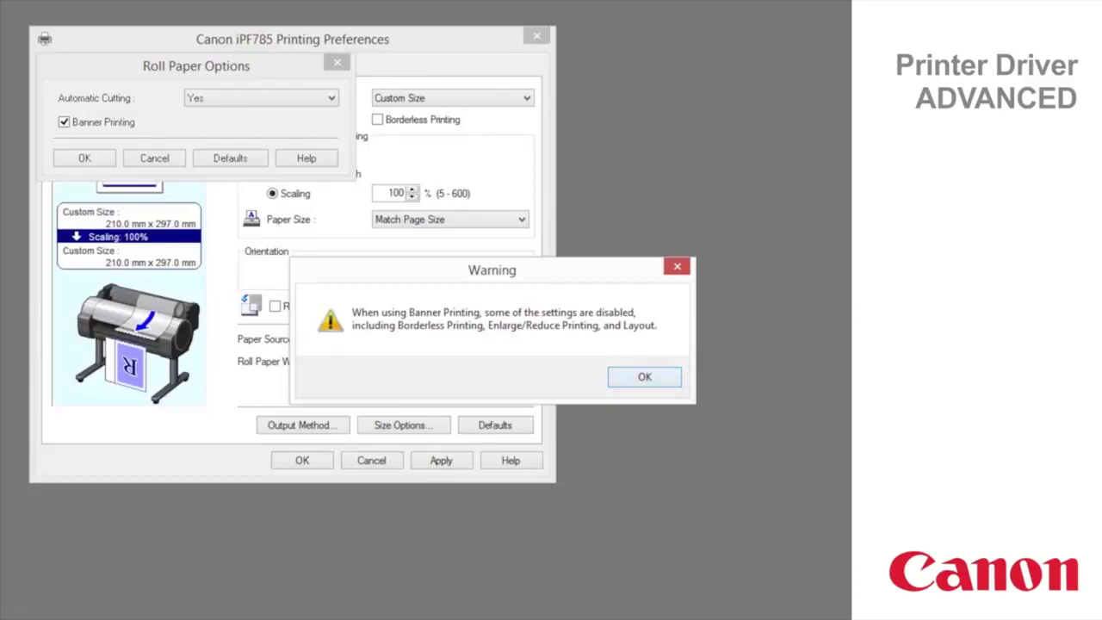
Step: Accept the banner printing warning and check that Output Method remains Print
key("Return")
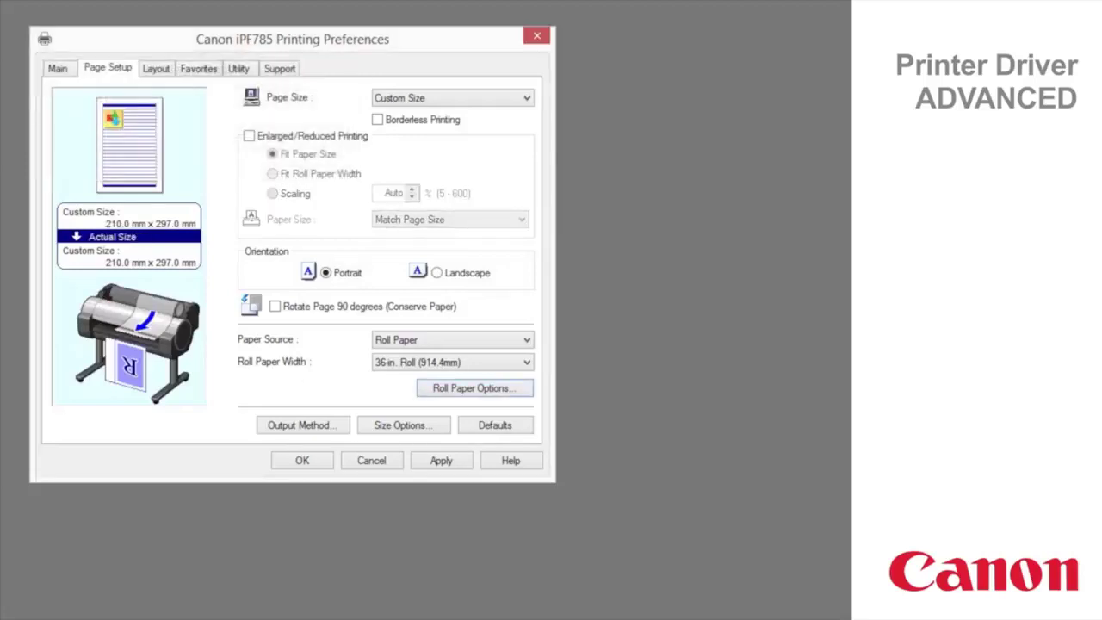
left_click(342, 430)
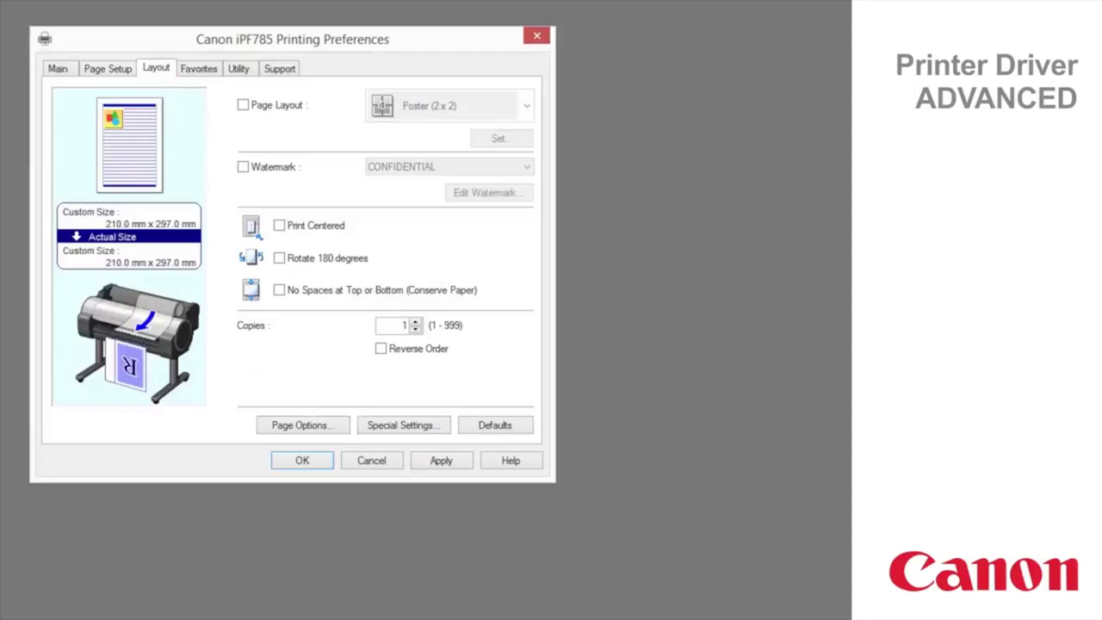
Step: Enable the CONFIDENTIAL watermark and bring up the watermark editor
left_click(243, 166)
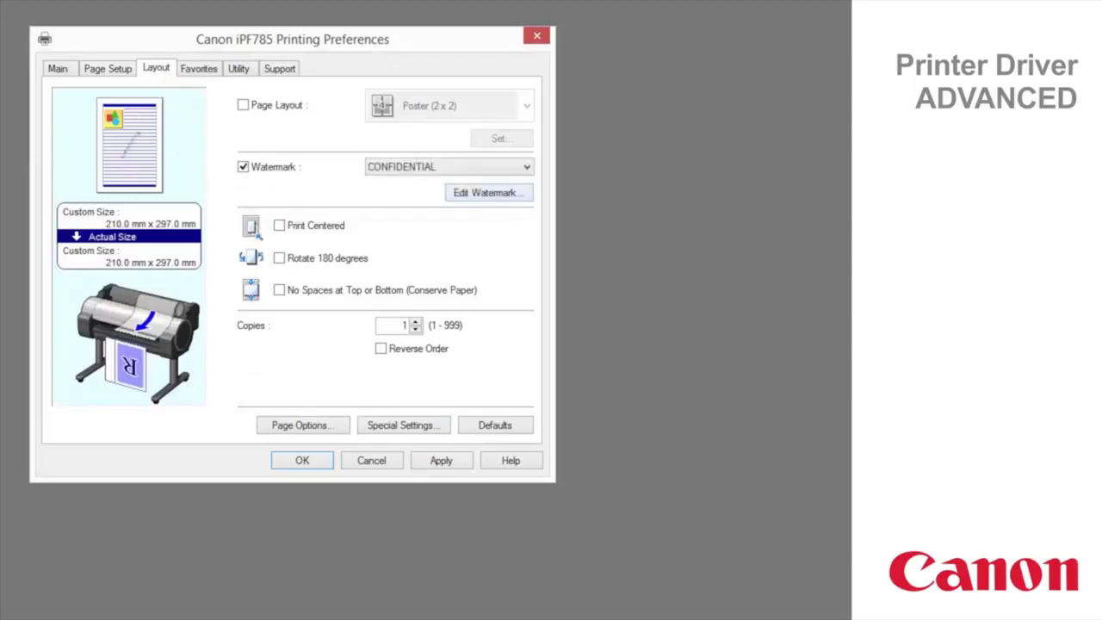
left_click(527, 195)
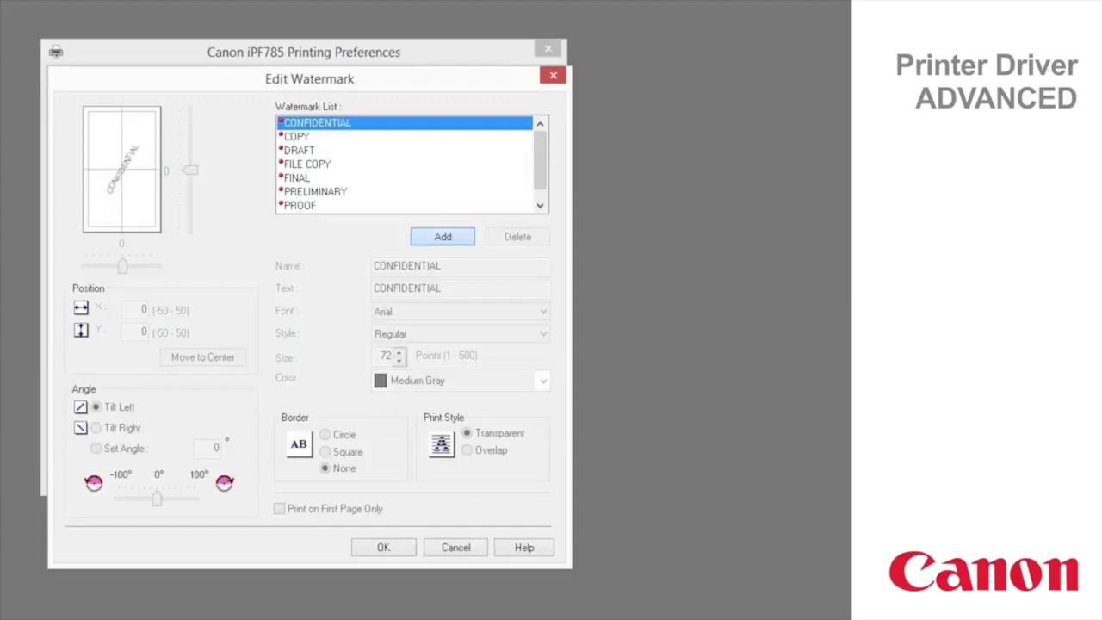
Step: Add a new watermark entry named 'Test'
left_click(442, 236)
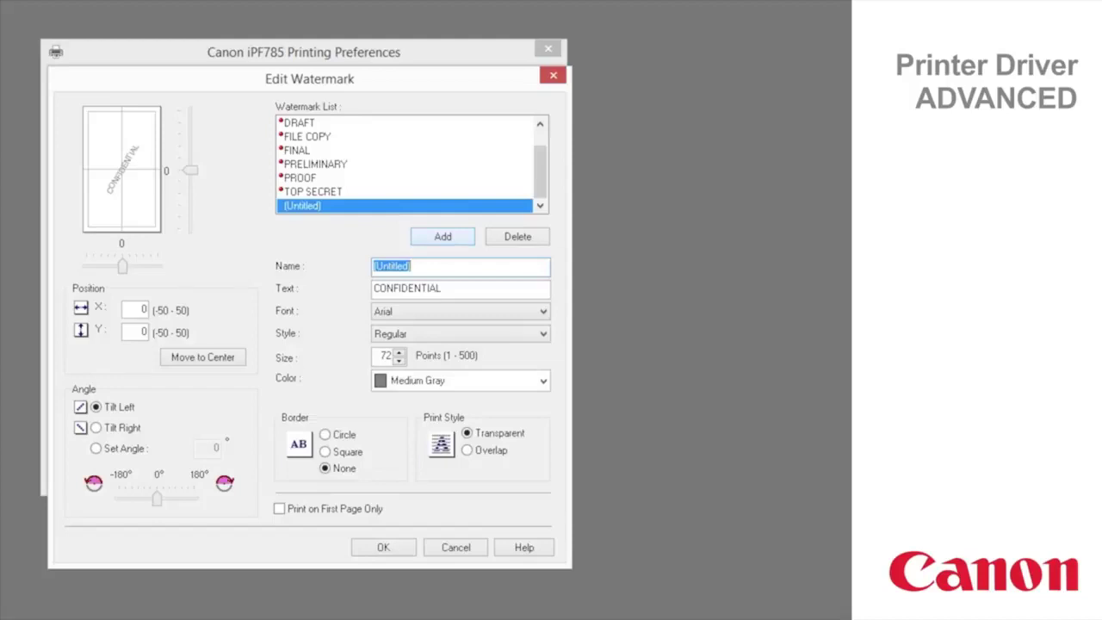
type("Test")
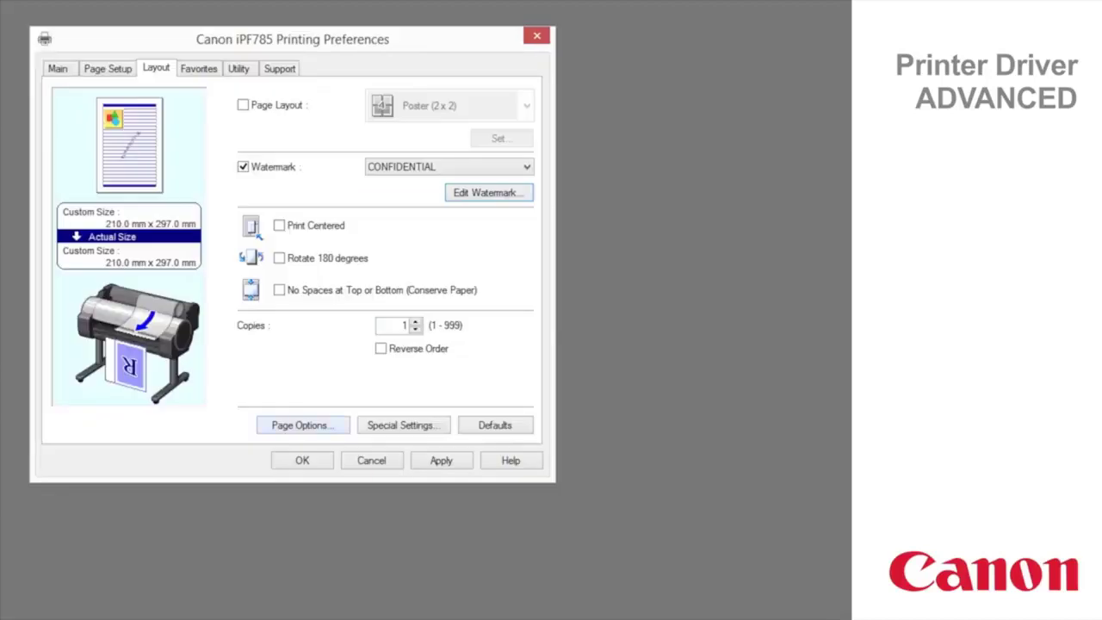
left_click(341, 427)
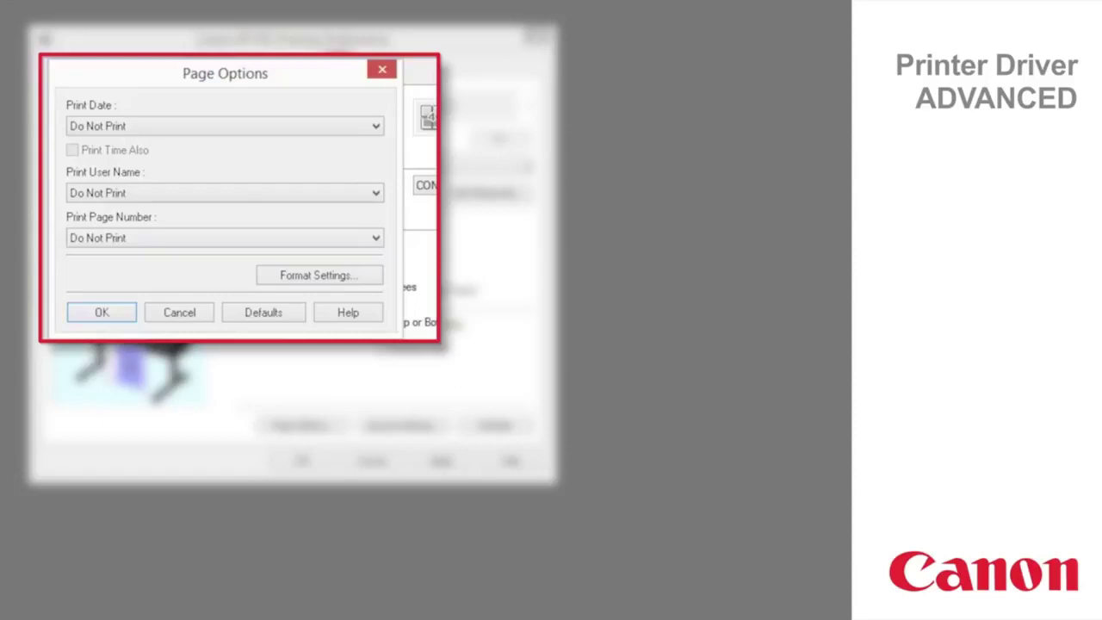
left_click(372, 278)
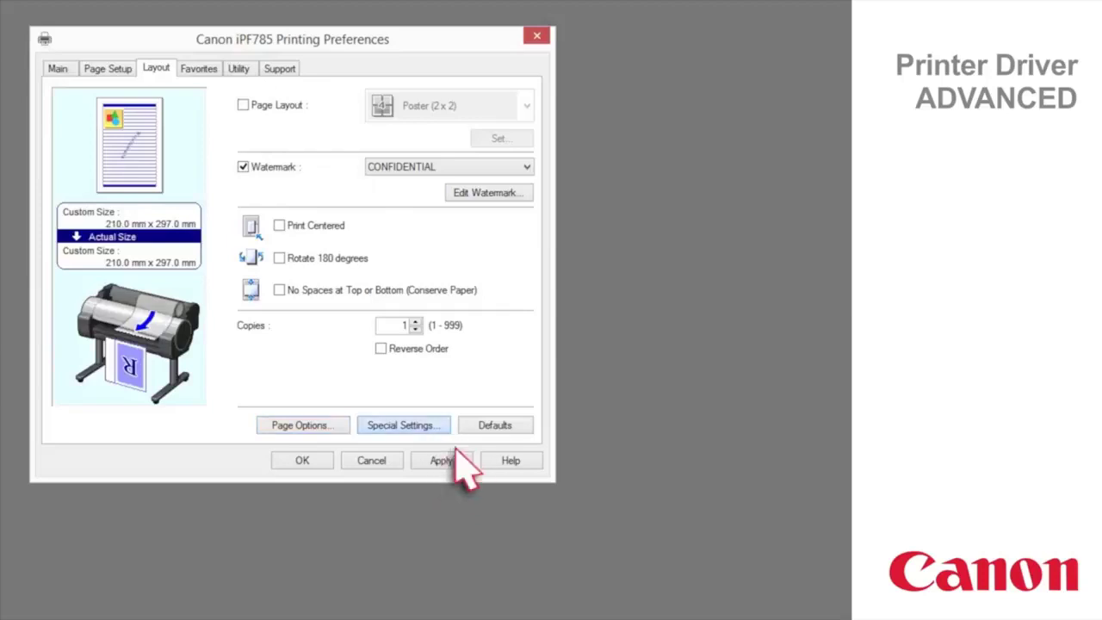
left_click(437, 428)
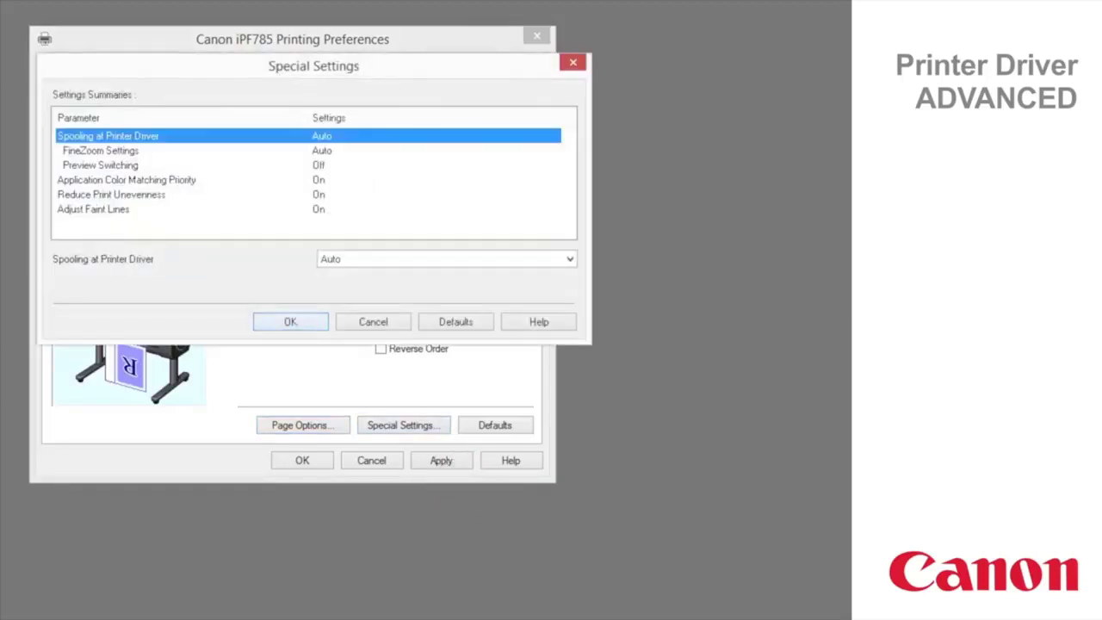
left_click(290, 321)
Step: Show the Utility page with its printhead Maintenance option
left_click(245, 73)
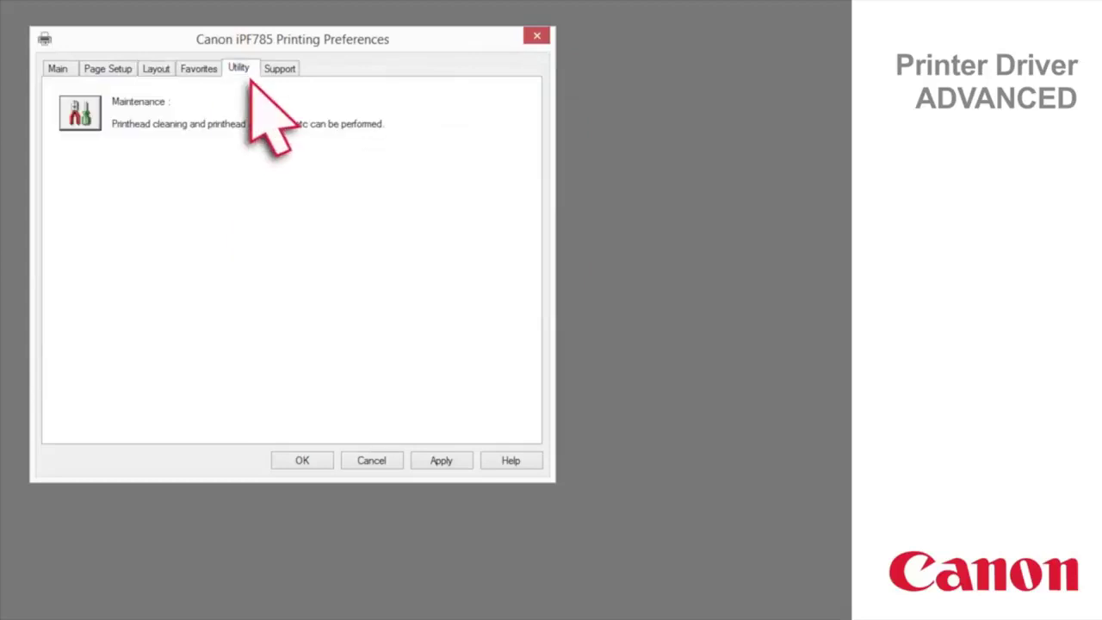